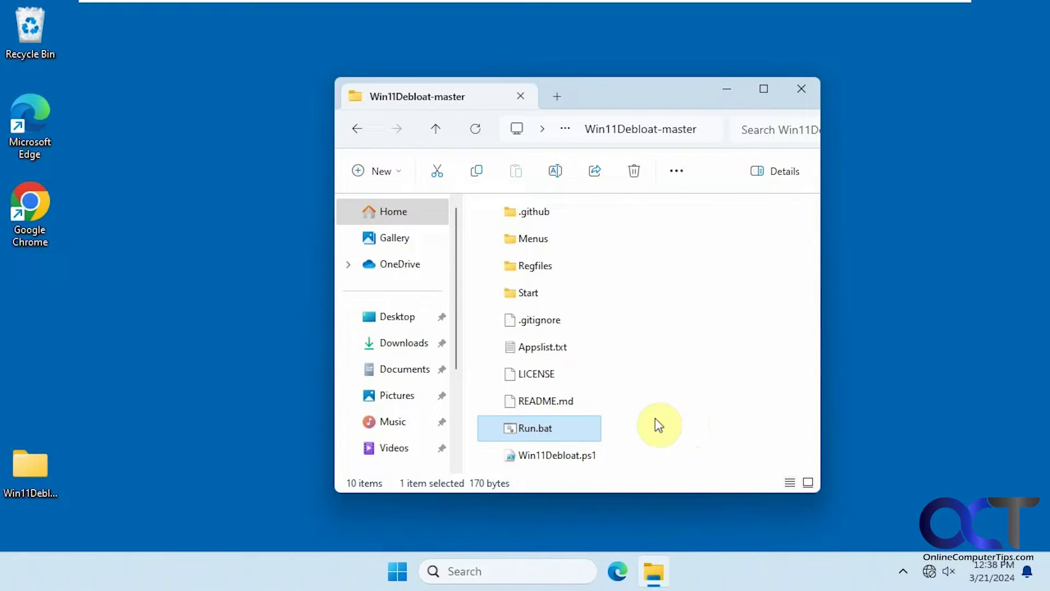
Step: Launch the Win11Debloat run script as administrator and choose Custom mode (option 2)
{"action": "double_click", "coordinate": [539, 425]}
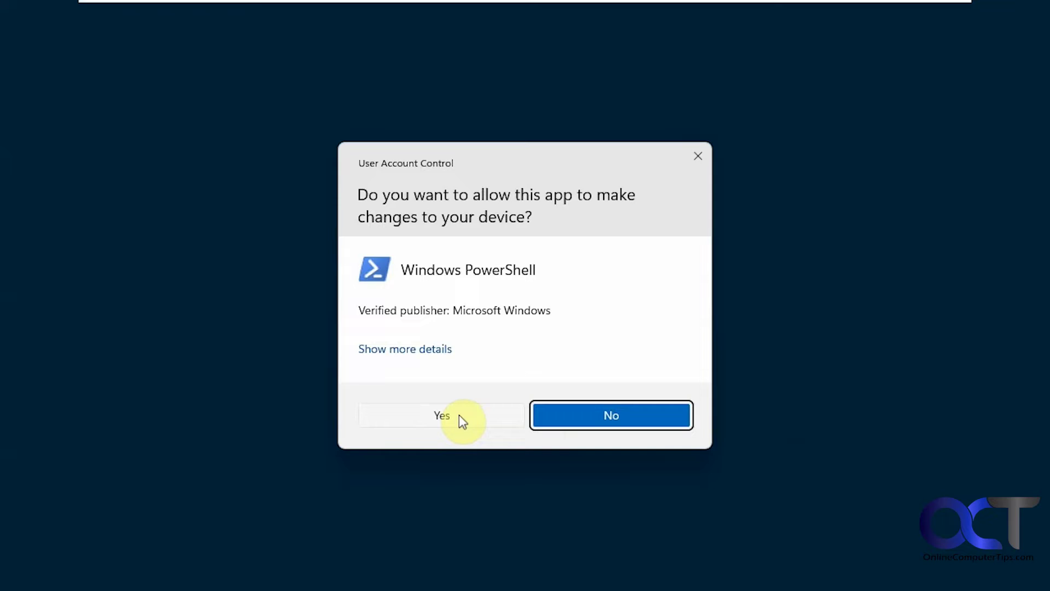
{"action": "left_click", "coordinate": [459, 416]}
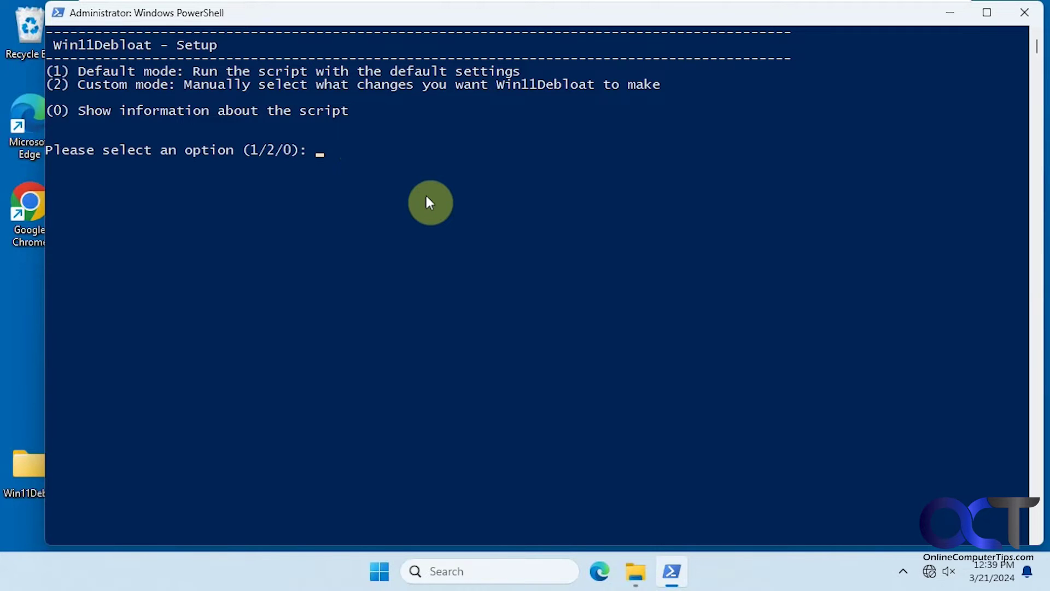
{"action": "type", "text": "2"}
{"action": "key", "text": "Return"}
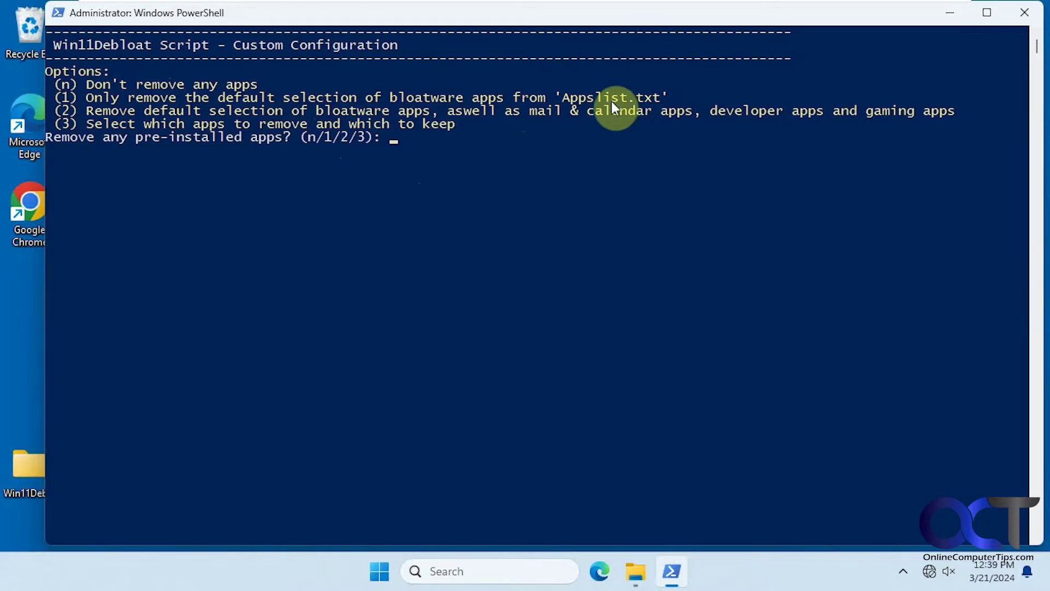
Step: Read through the default app list in Appslist.txt, then close Notepad and minimize the folder
{"action": "left_click", "coordinate": [635, 570]}
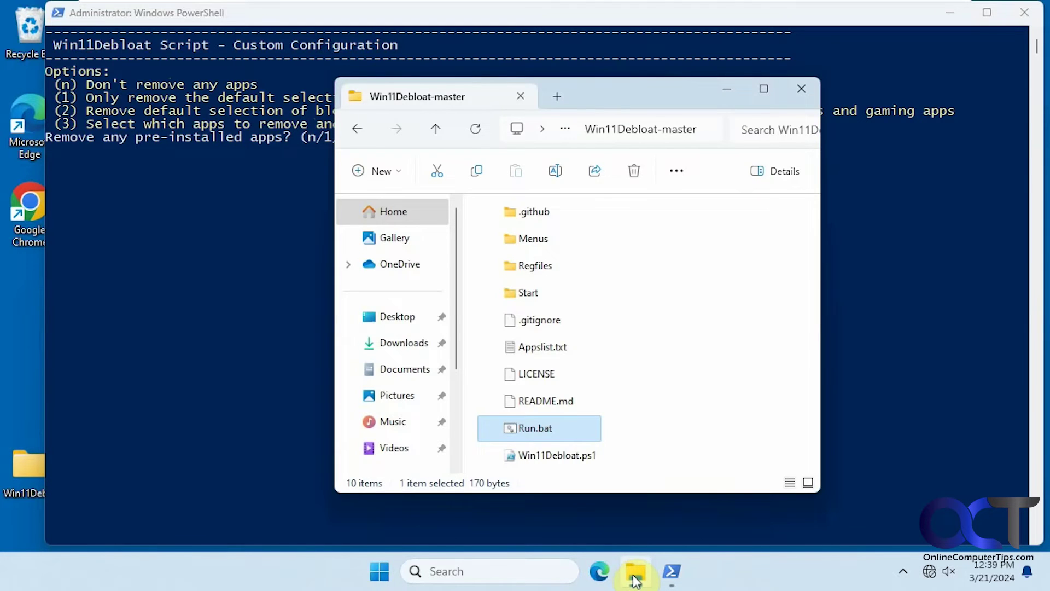
{"action": "double_click", "coordinate": [550, 346]}
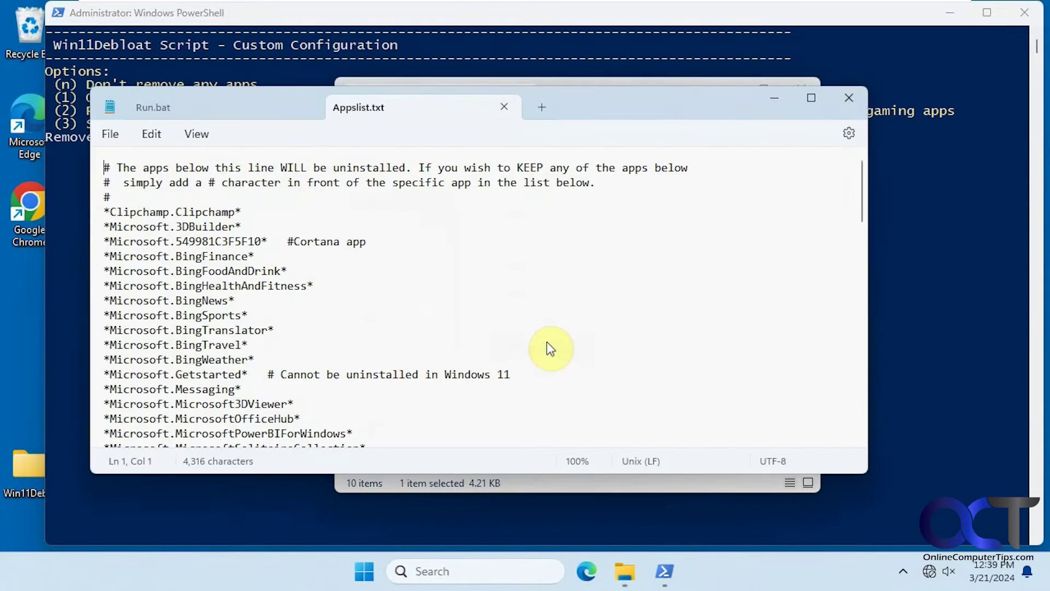
{"action": "scroll", "coordinate": [503, 313], "scroll_direction": "down", "scroll_amount": 2}
{"action": "scroll", "coordinate": [504, 313], "scroll_direction": "down", "scroll_amount": 5}
{"action": "scroll", "coordinate": [518, 321], "scroll_direction": "up", "scroll_amount": 1}
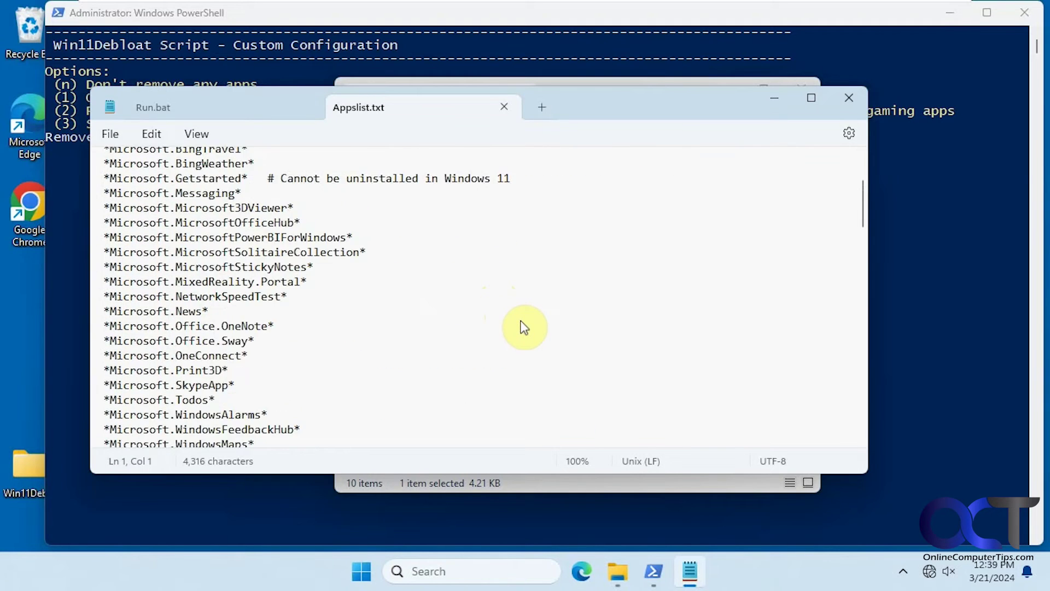
{"action": "scroll", "coordinate": [523, 324], "scroll_direction": "down", "scroll_amount": 3}
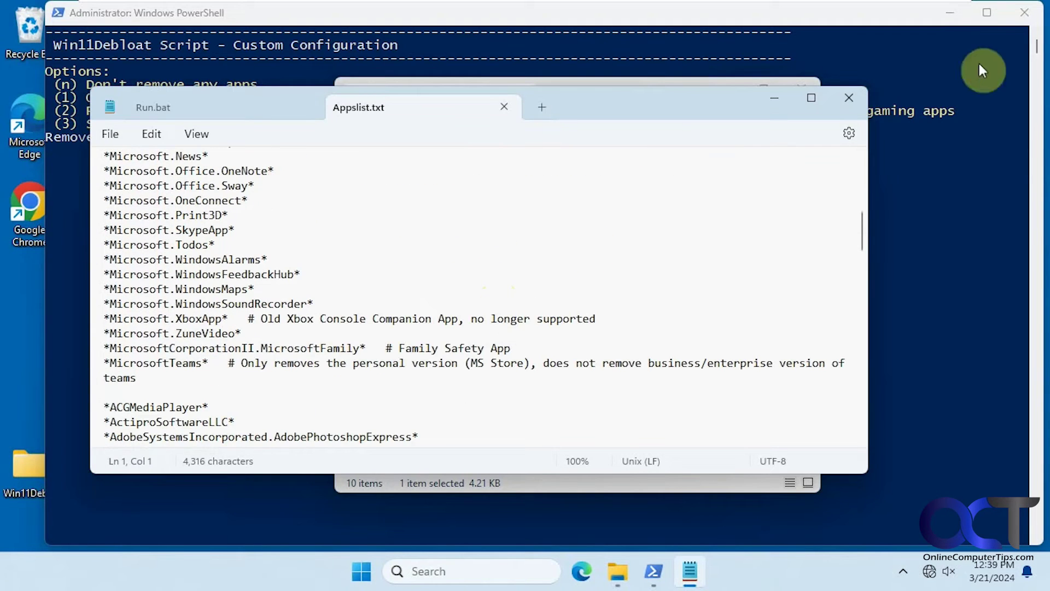
{"action": "left_click", "coordinate": [849, 99]}
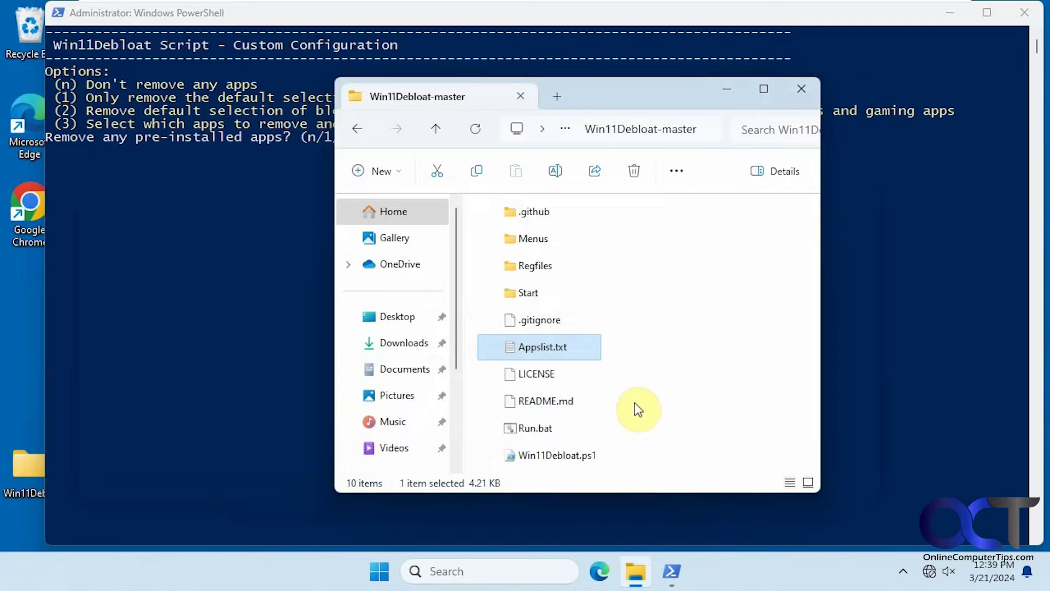
{"action": "left_click", "coordinate": [727, 89]}
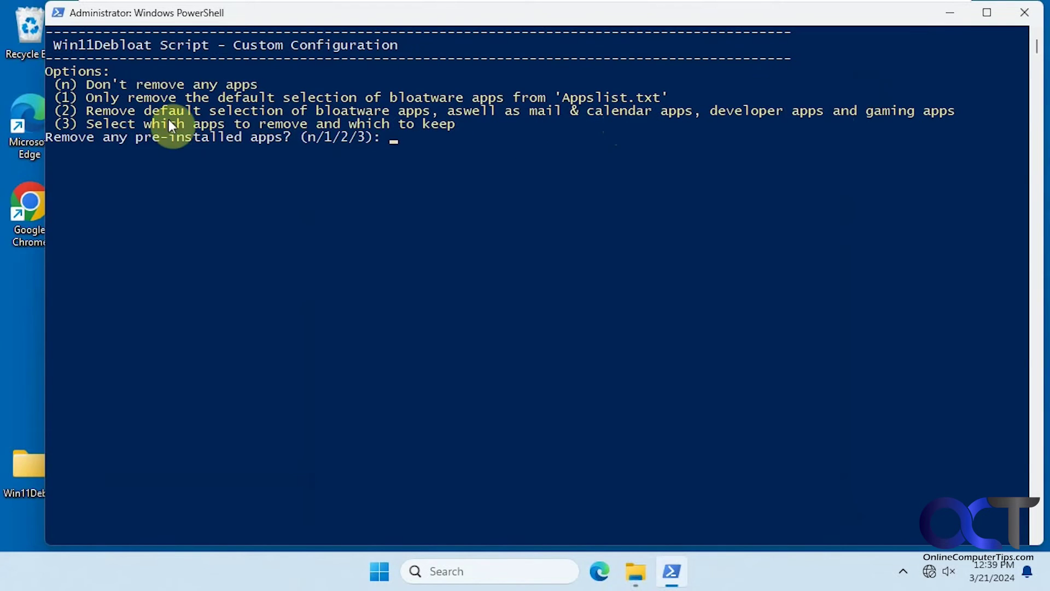
Step: Answer 3 at the pre-installed apps prompt to choose apps manually
{"action": "left_click", "coordinate": [397, 140]}
{"action": "type", "text": "3"}
{"action": "key", "text": "Return"}
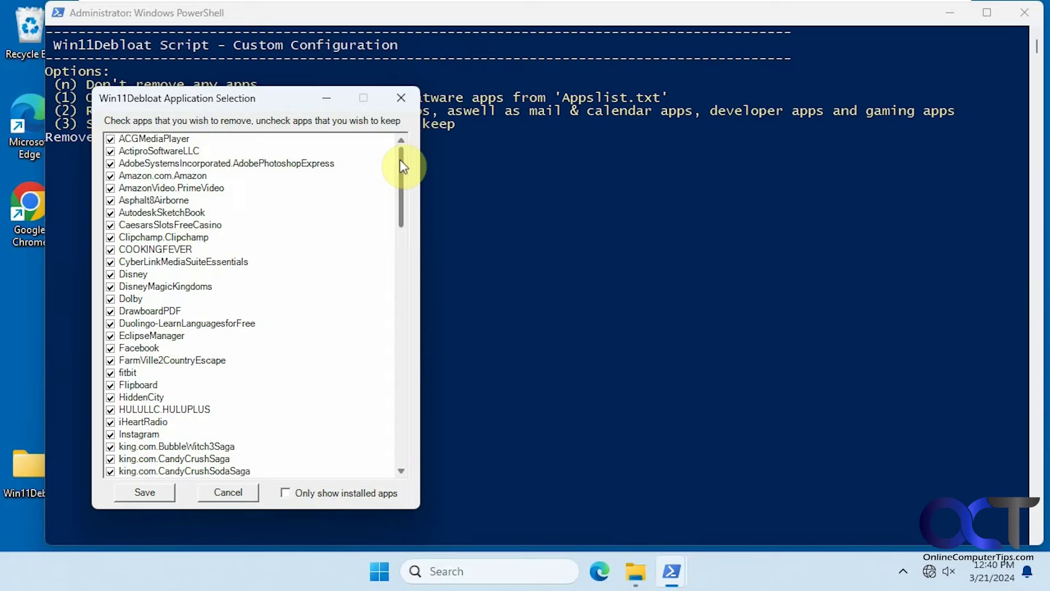
Step: Show only installed apps, confirm Spotify is installed, and save a selection containing only Spotify
{"action": "mouse_move", "coordinate": [399, 159]}
{"action": "left_mouse_down"}
{"action": "mouse_move", "coordinate": [409, 412]}
{"action": "mouse_move", "coordinate": [401, 164]}
{"action": "left_mouse_up"}
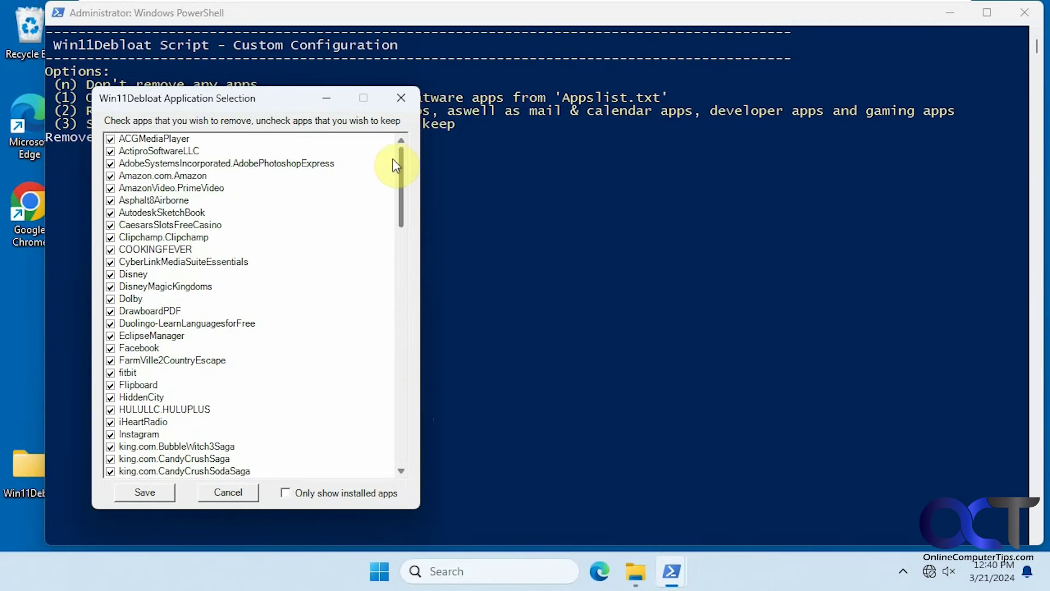
{"action": "left_click", "coordinate": [286, 494]}
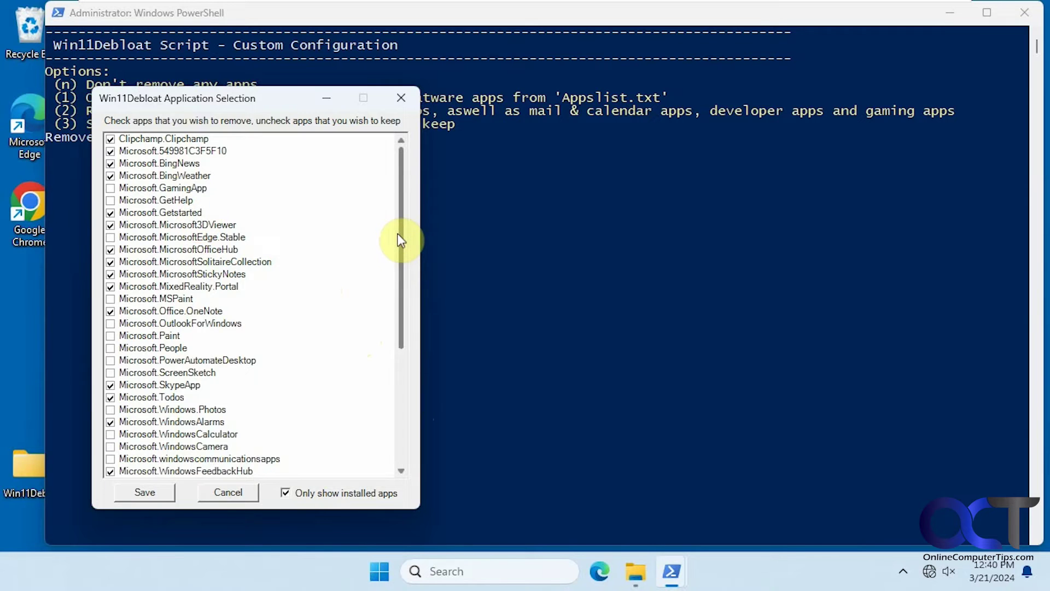
{"action": "left_click_drag", "start_coordinate": [401, 233], "coordinate": [402, 348]}
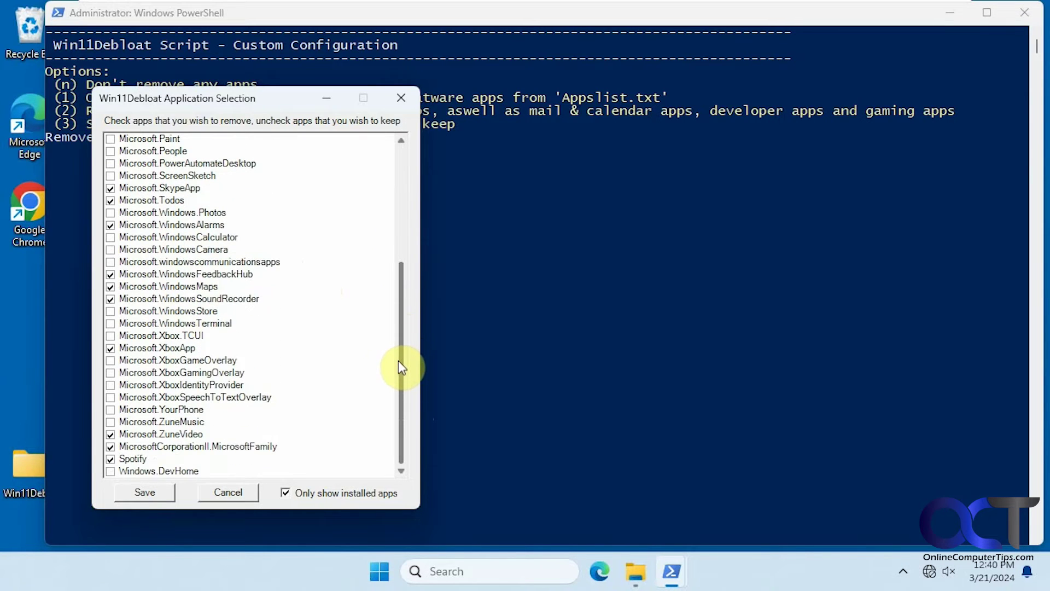
{"action": "left_click", "coordinate": [378, 580]}
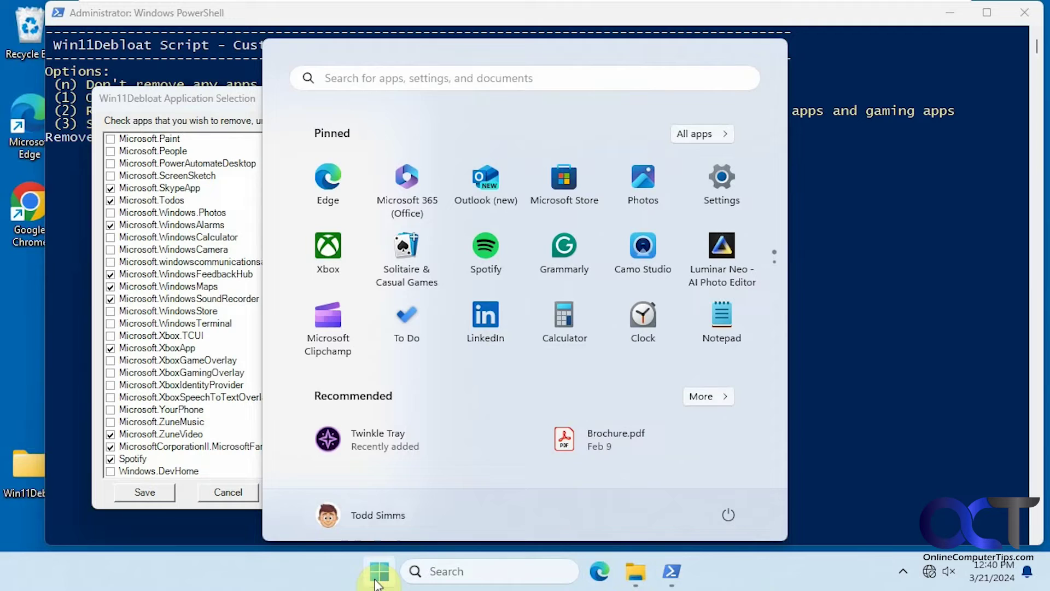
{"action": "left_click", "coordinate": [486, 251]}
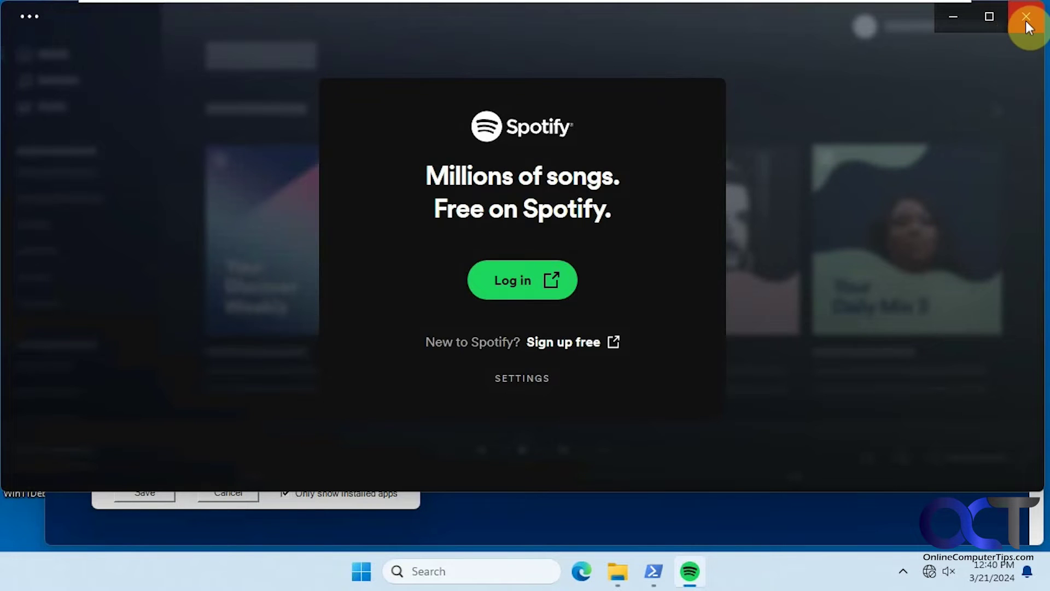
{"action": "left_click", "coordinate": [1026, 16]}
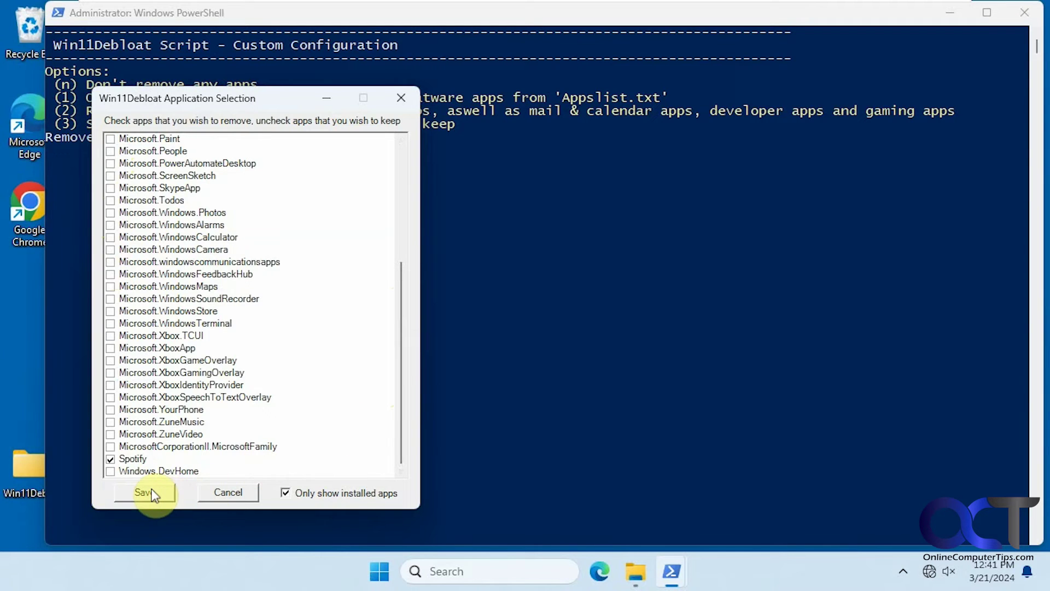
{"action": "left_click", "coordinate": [150, 488]}
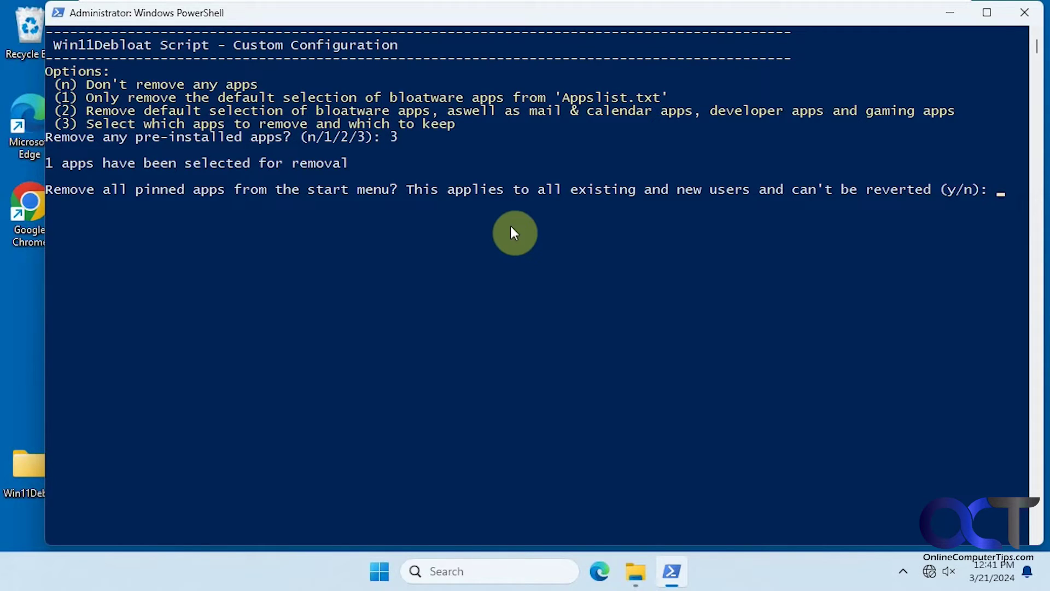
Step: Answer n to pinned start apps, telemetry, Bing search/Cortana, and tips and ads prompts
{"action": "type", "text": "n"}
{"action": "key", "text": "Return"}
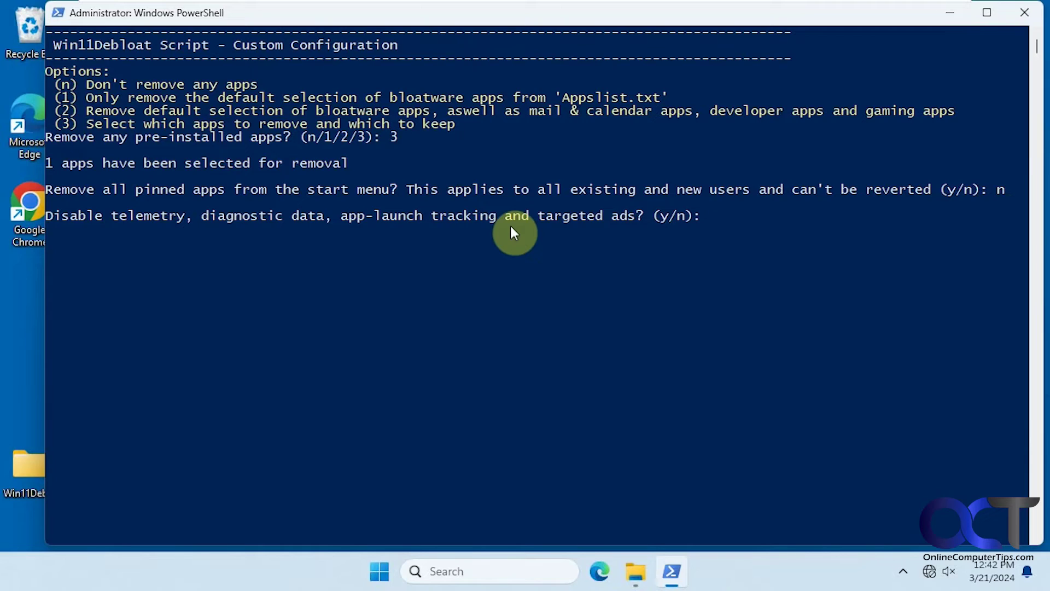
{"action": "type", "text": "n"}
{"action": "key", "text": "Return"}
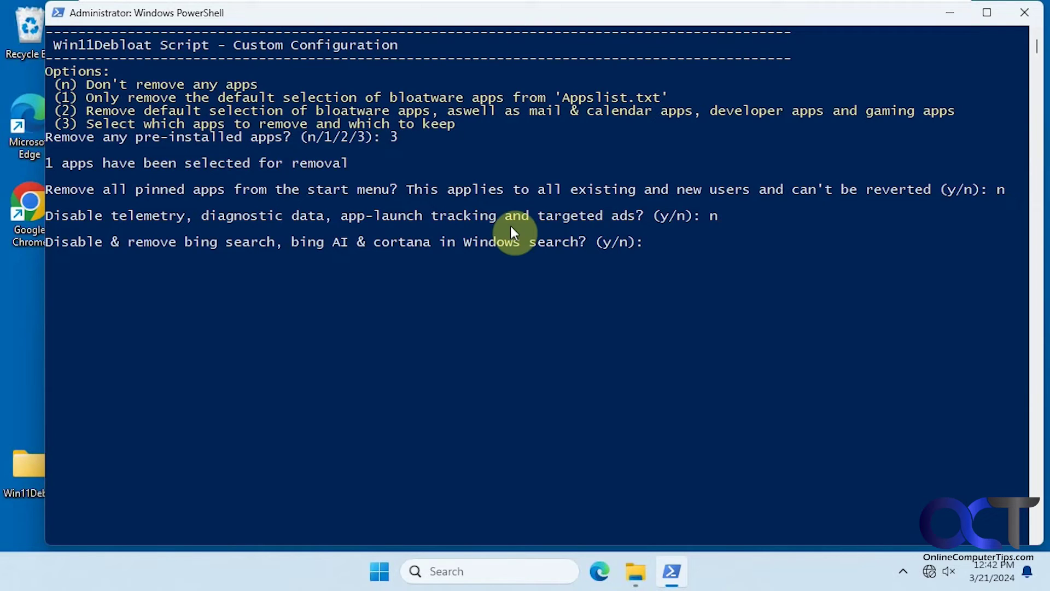
{"action": "type", "text": "n"}
{"action": "key", "text": "Return"}
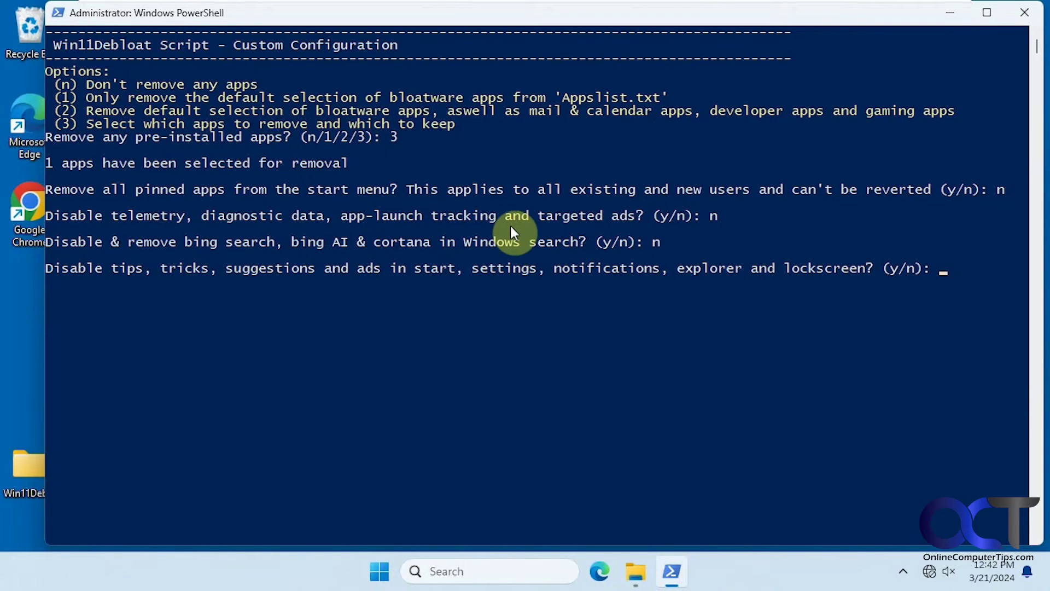
{"action": "type", "text": "n"}
{"action": "key", "text": "Return"}
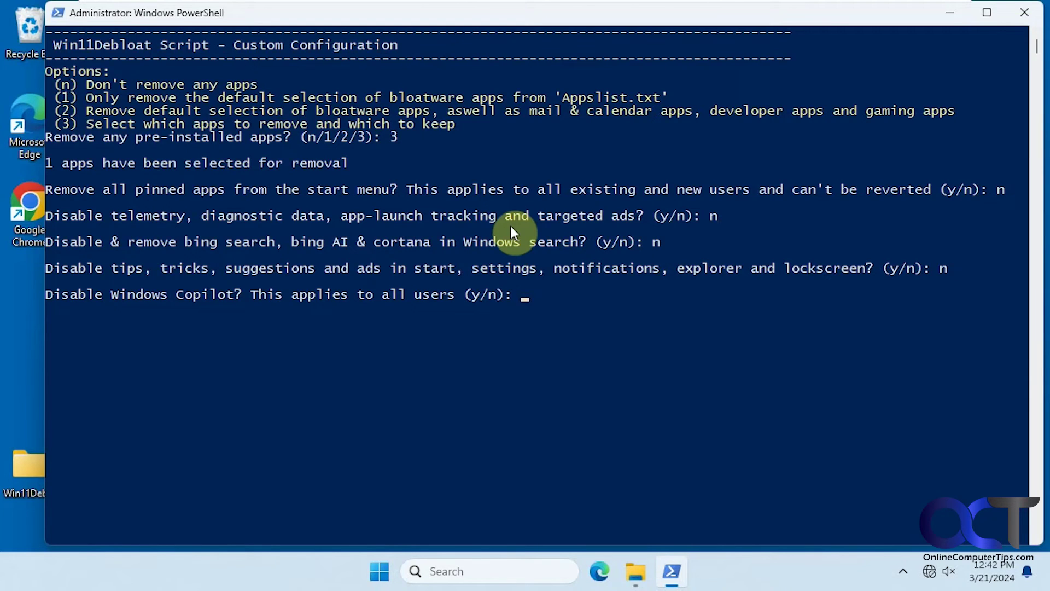
Step: Answer n to the Copilot, old context menu, taskbar, and Windows Explorer prompts
{"action": "type", "text": "n"}
{"action": "key", "text": "Return"}
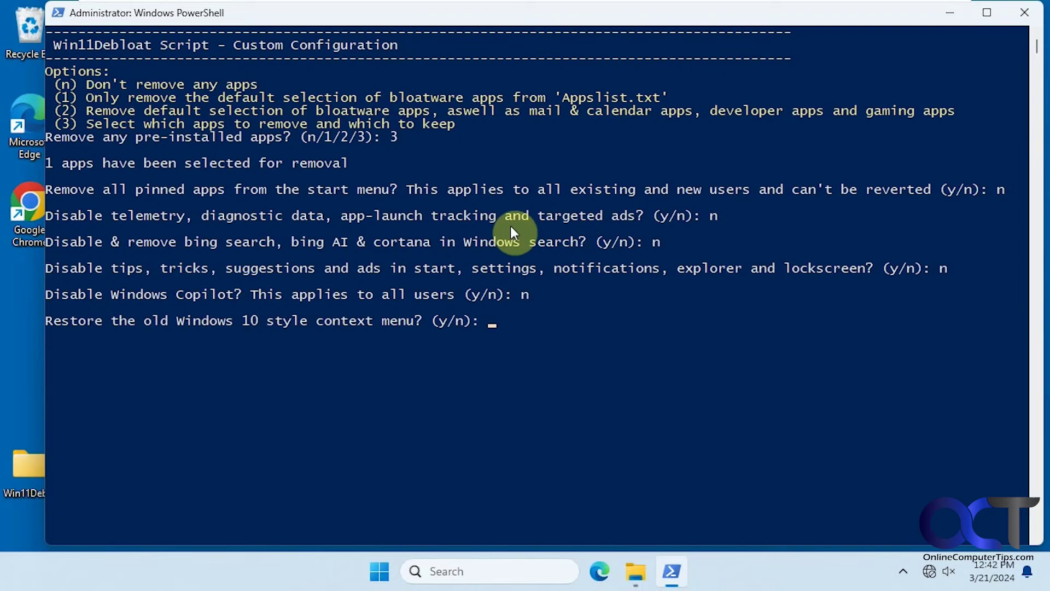
{"action": "type", "text": "n"}
{"action": "key", "text": "Return"}
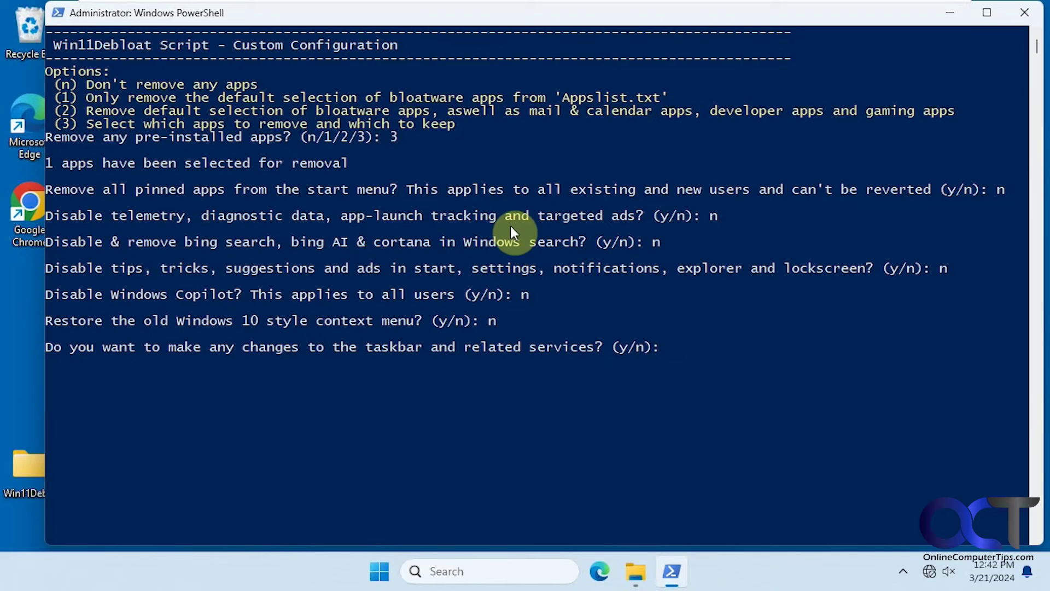
{"action": "type", "text": "n"}
{"action": "key", "text": "Return"}
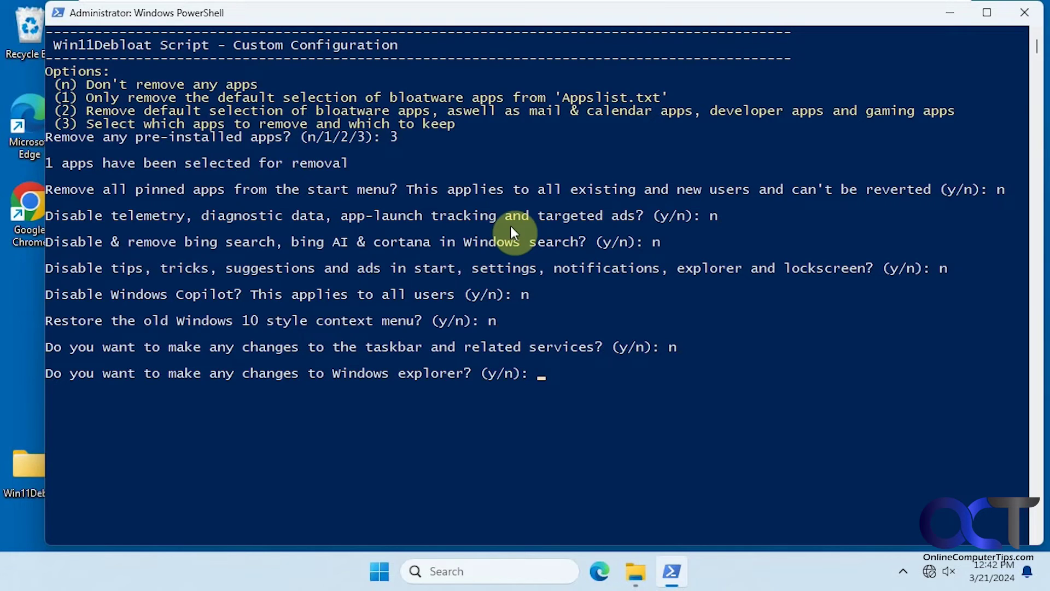
{"action": "type", "text": "n"}
{"action": "key", "text": "Return"}
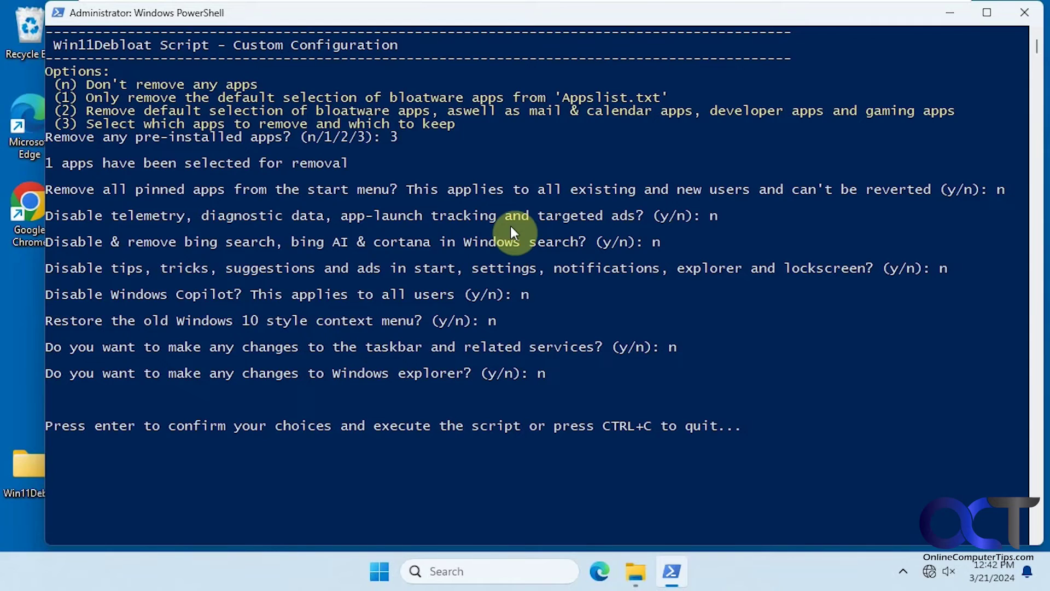
Step: Execute the debloat, exit the console, and confirm Spotify is missing from Start's All apps list
{"action": "key", "text": "Return"}
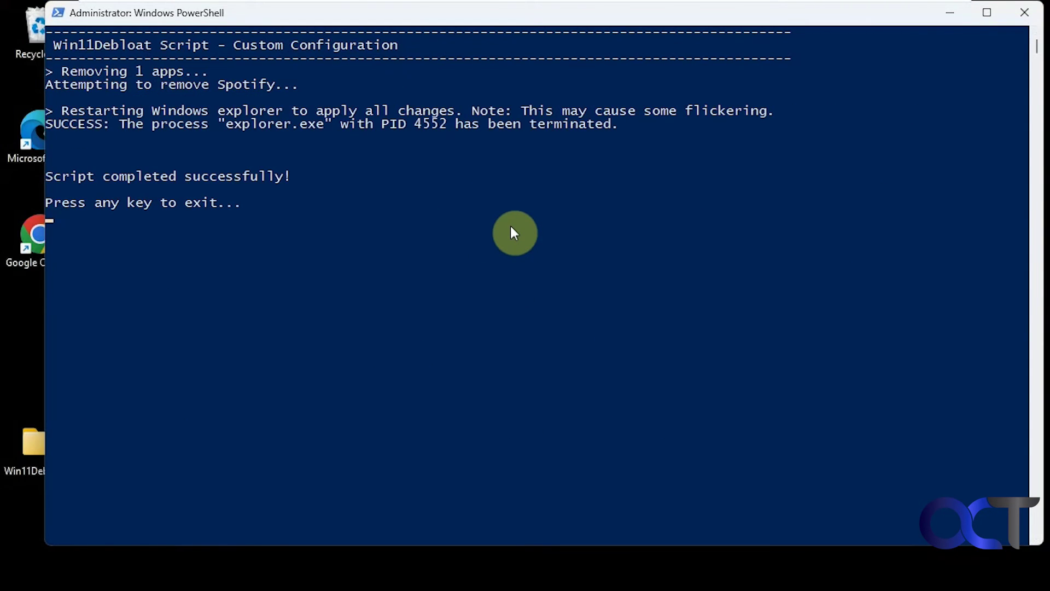
{"action": "key", "text": "Return"}
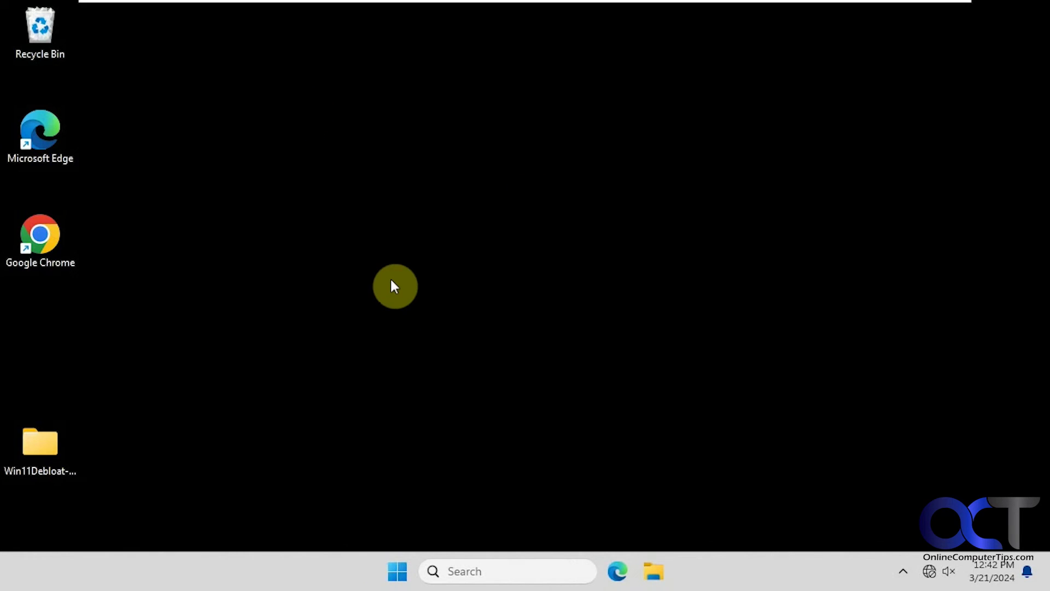
{"action": "left_click", "coordinate": [405, 563]}
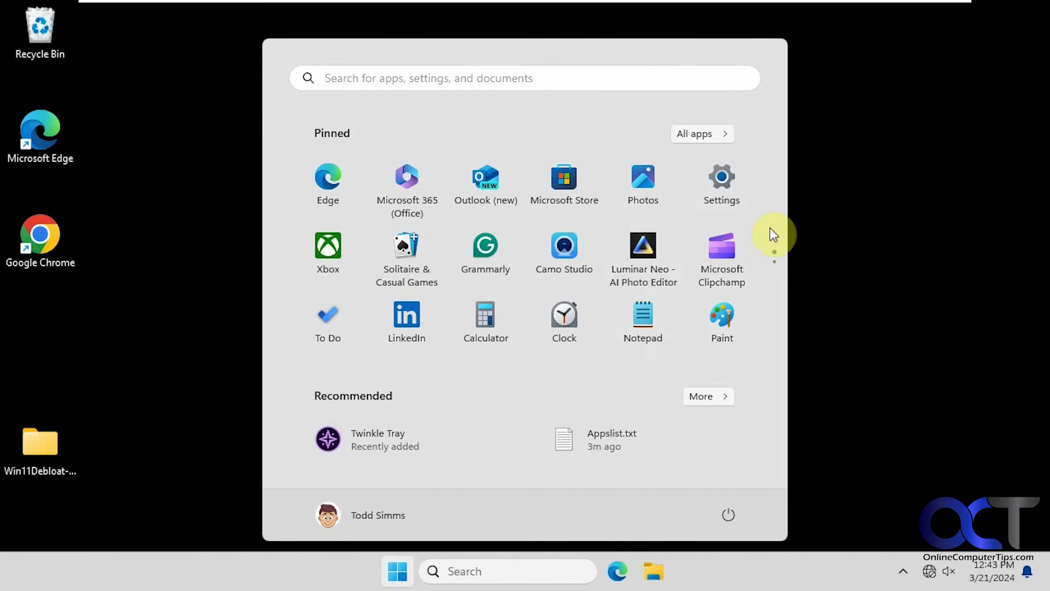
{"action": "left_click", "coordinate": [773, 276]}
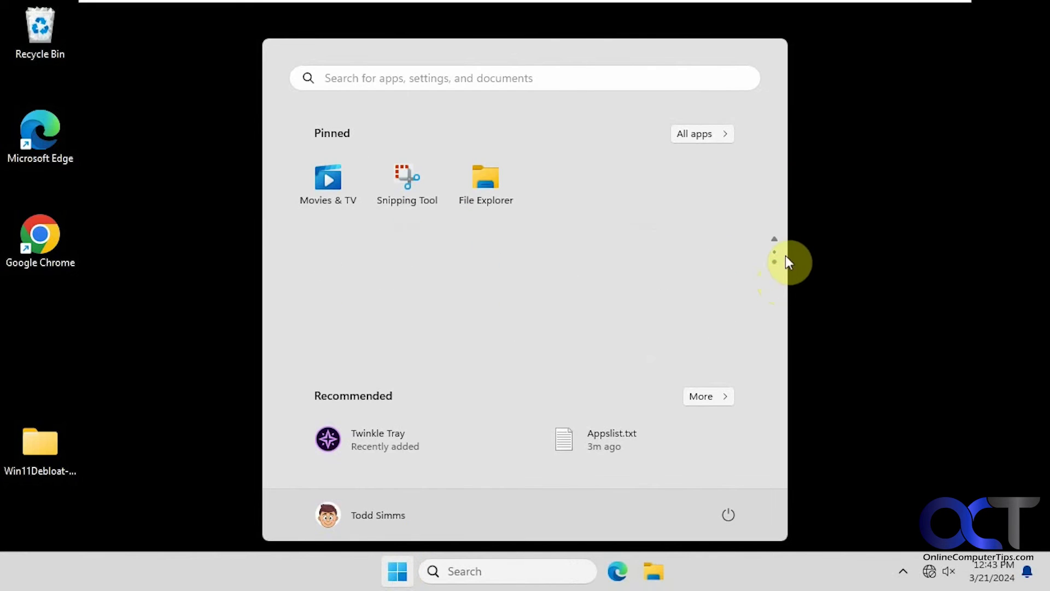
{"action": "left_click", "coordinate": [774, 240]}
{"action": "left_click", "coordinate": [706, 137]}
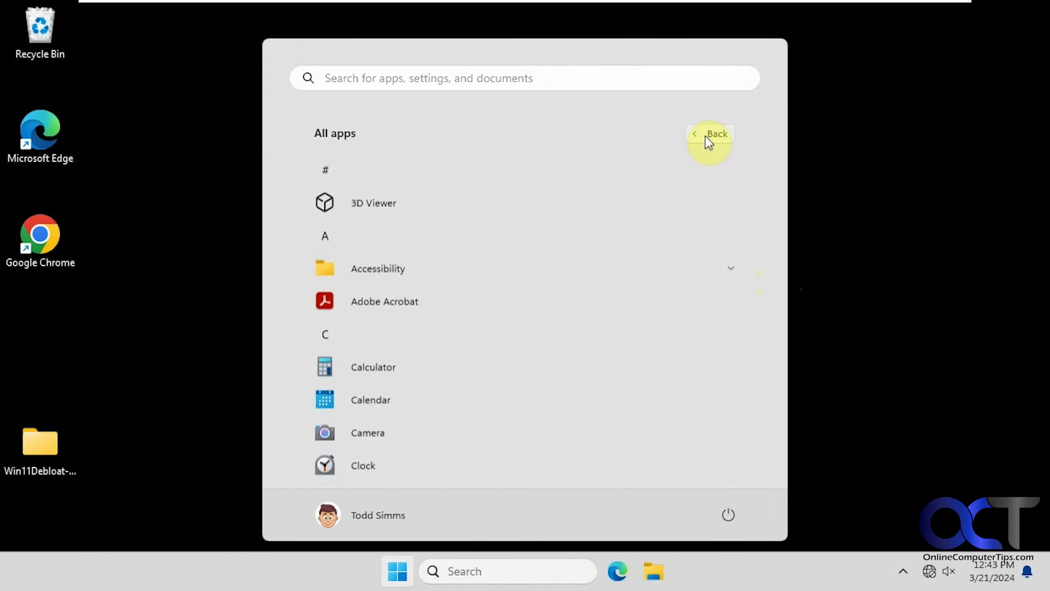
{"action": "left_click_drag", "start_coordinate": [780, 186], "coordinate": [774, 439]}
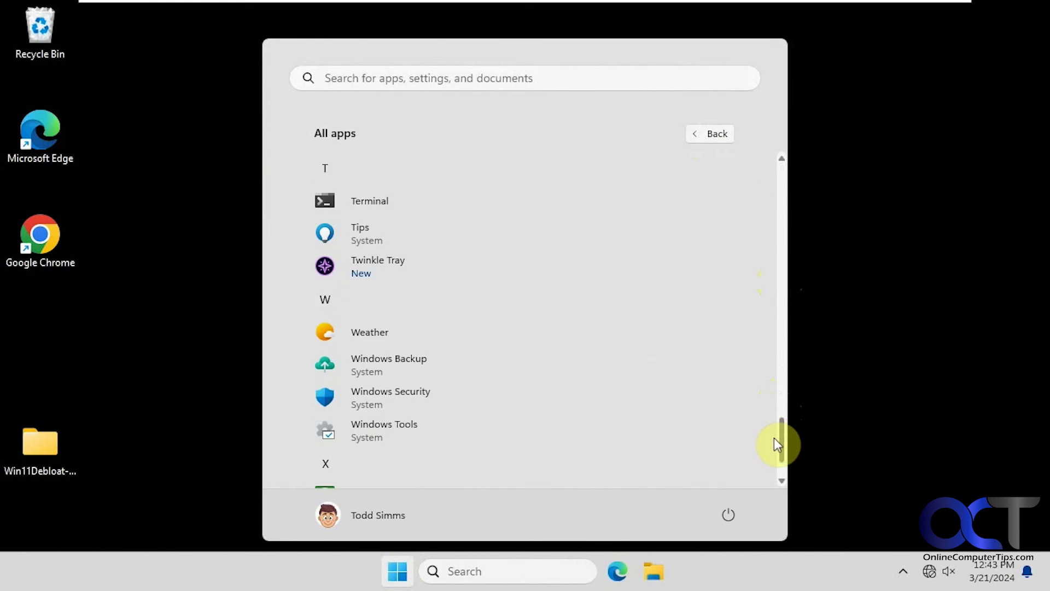
{"action": "left_click", "coordinate": [834, 412]}
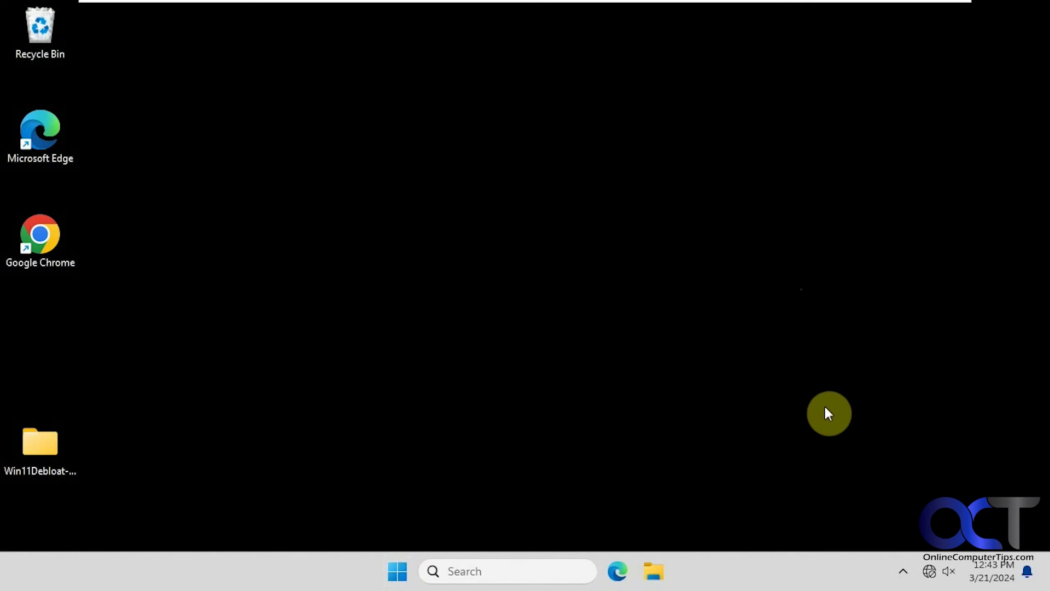
Step: Open the desktop Win11Debloat folder and its Win11Debloat-master subfolder in File Explorer
{"action": "double_click", "coordinate": [41, 450]}
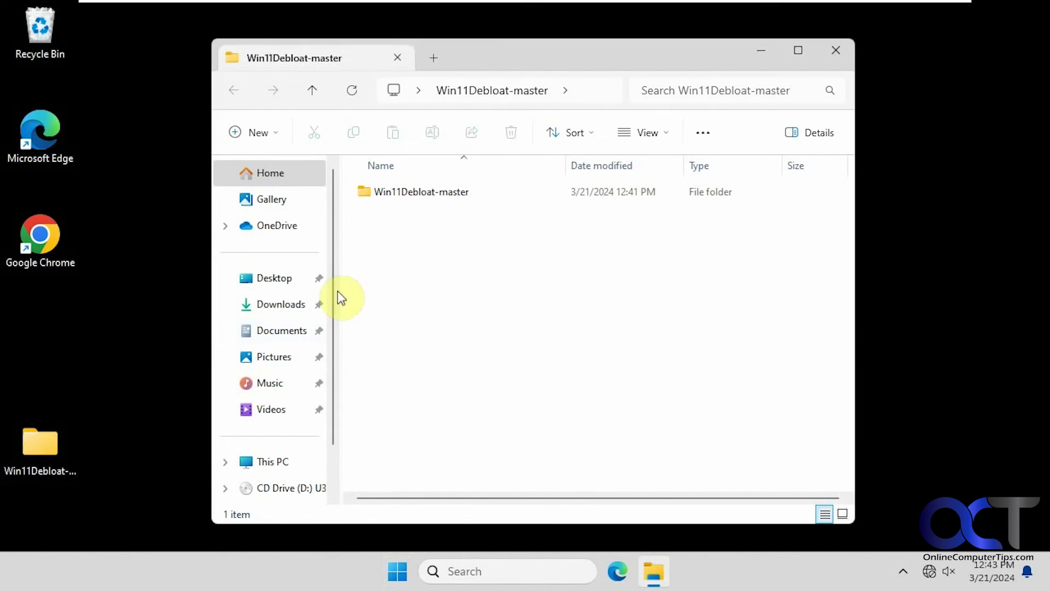
{"action": "double_click", "coordinate": [378, 191]}
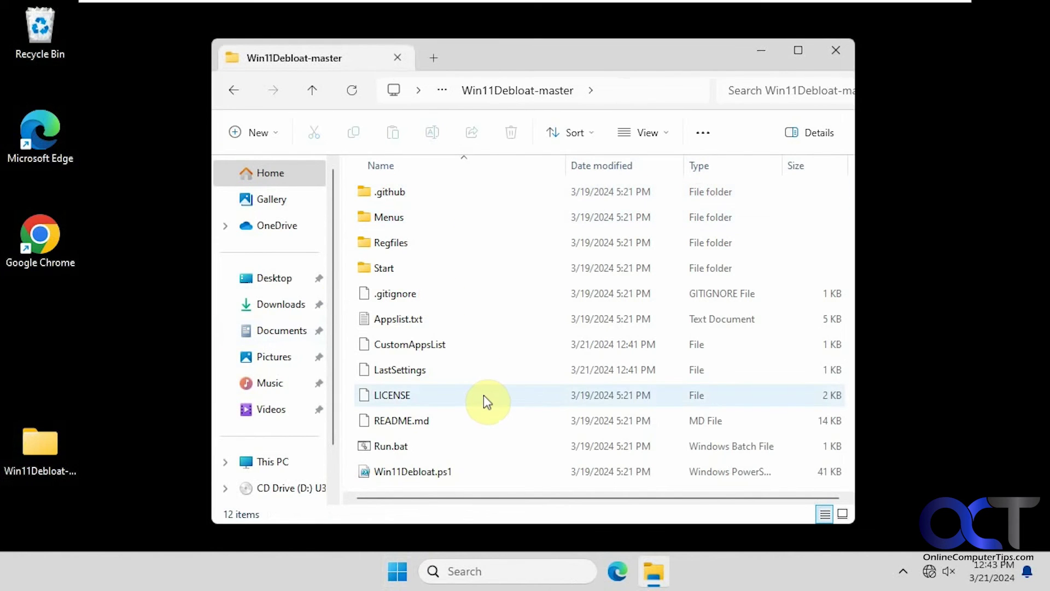